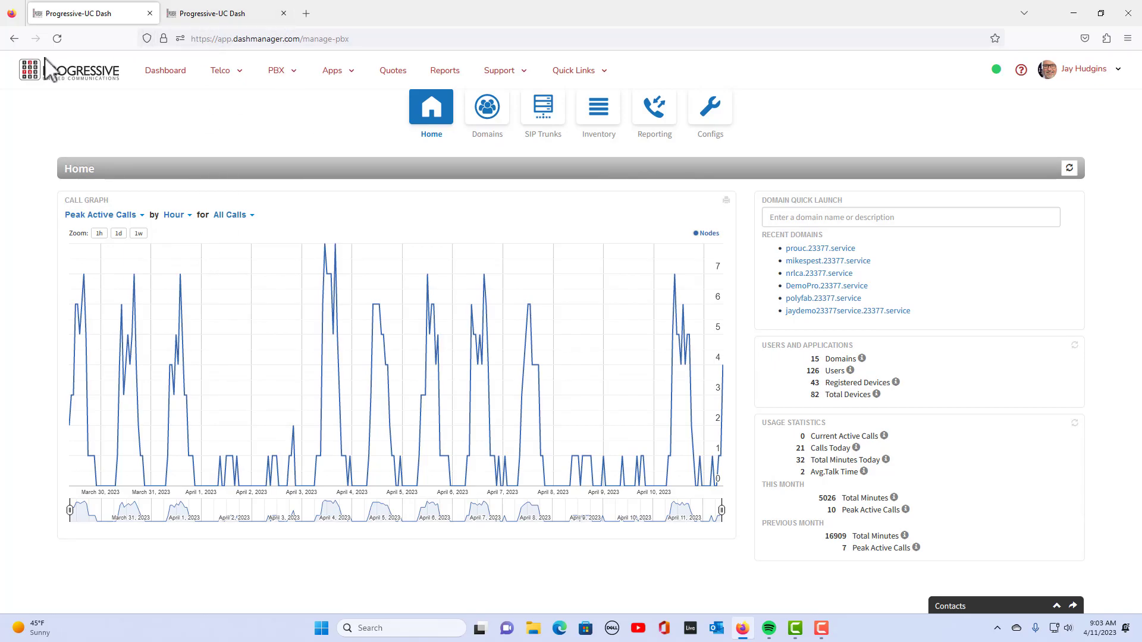
Show the phones for user 101 in the prouc.23377.service domain, from Users page 2.
click(487, 111)
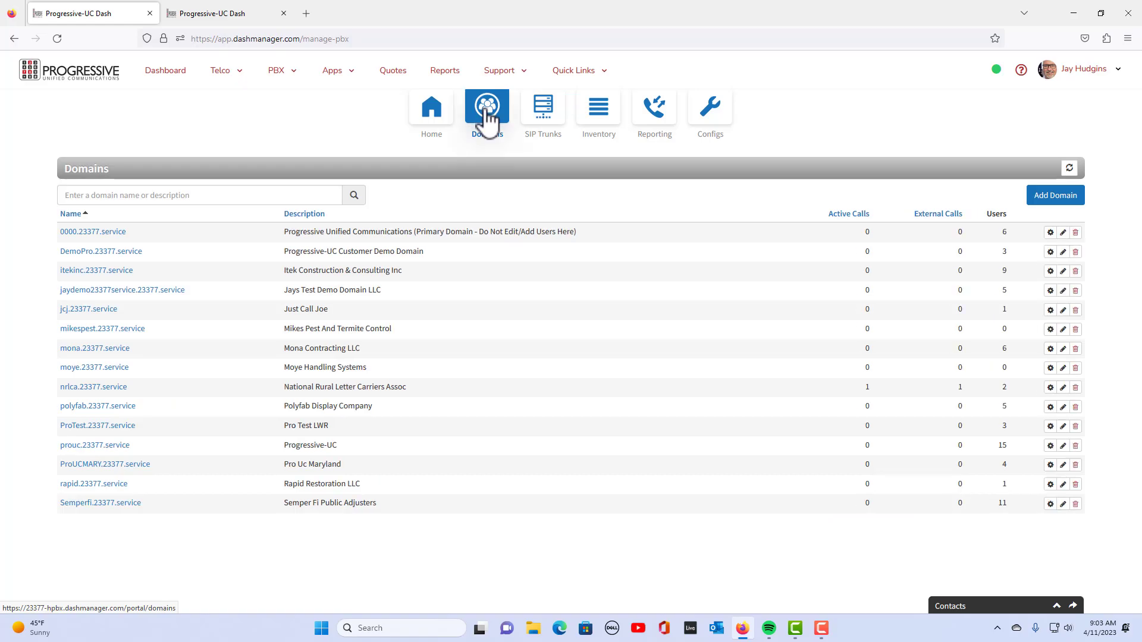
click(87, 446)
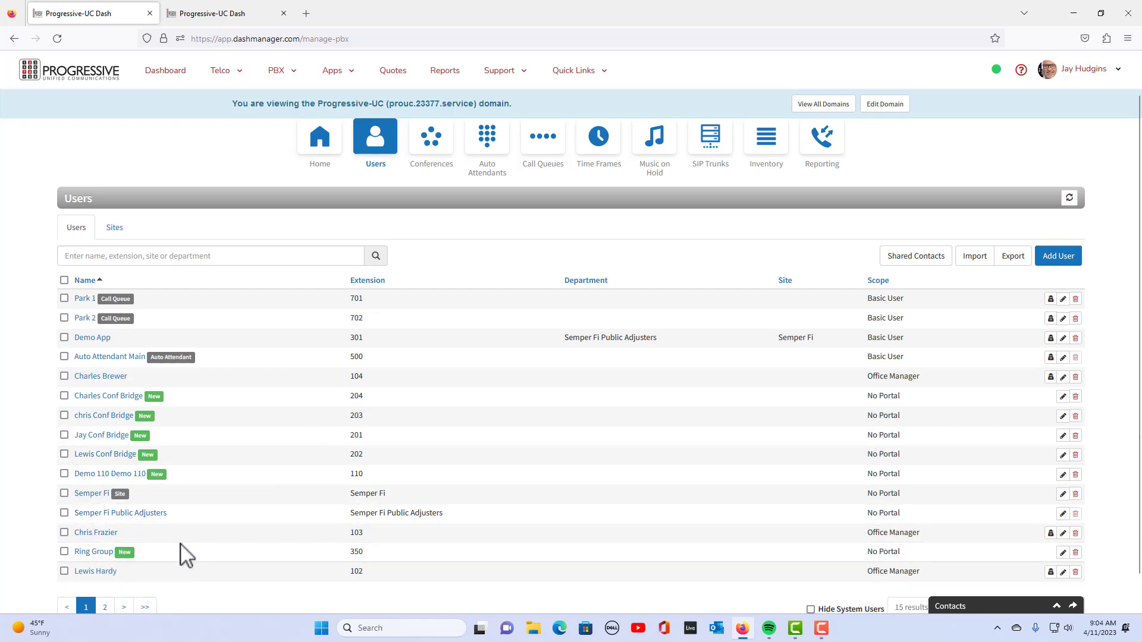
click(104, 606)
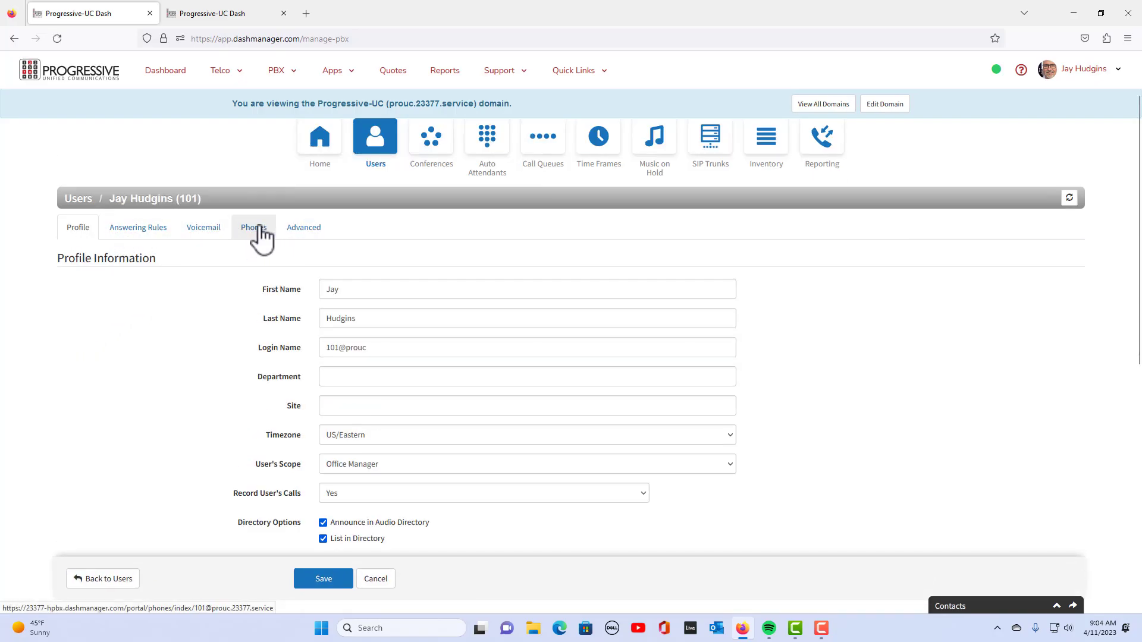
click(255, 236)
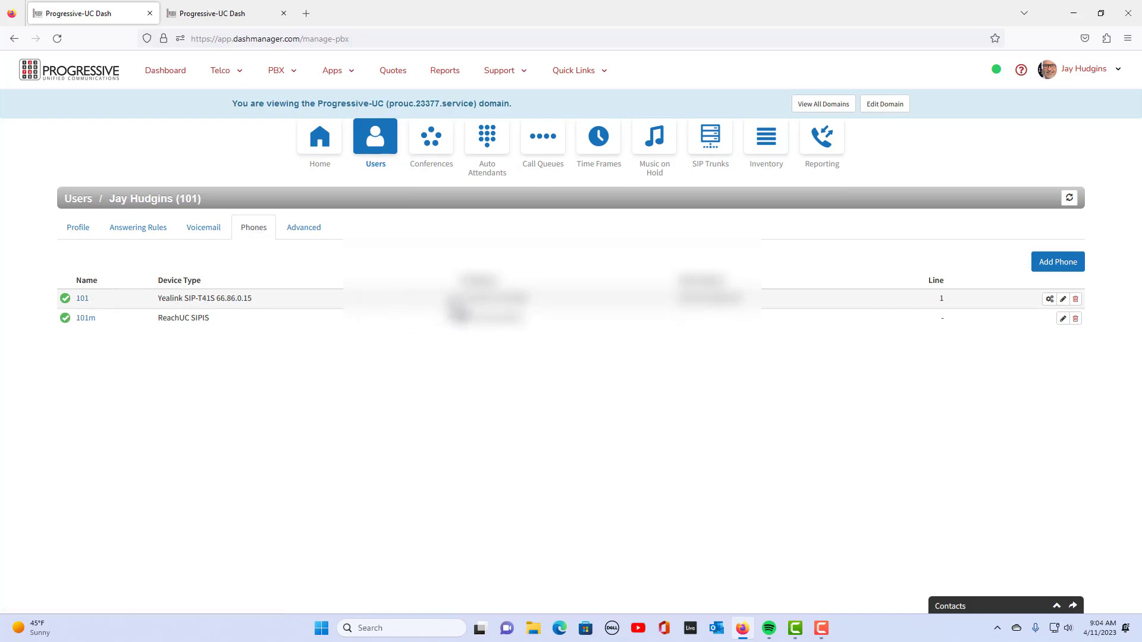
Open the Yealink phone's Button Builder and inspect how button 2 is set up as Park 1.
click(1049, 301)
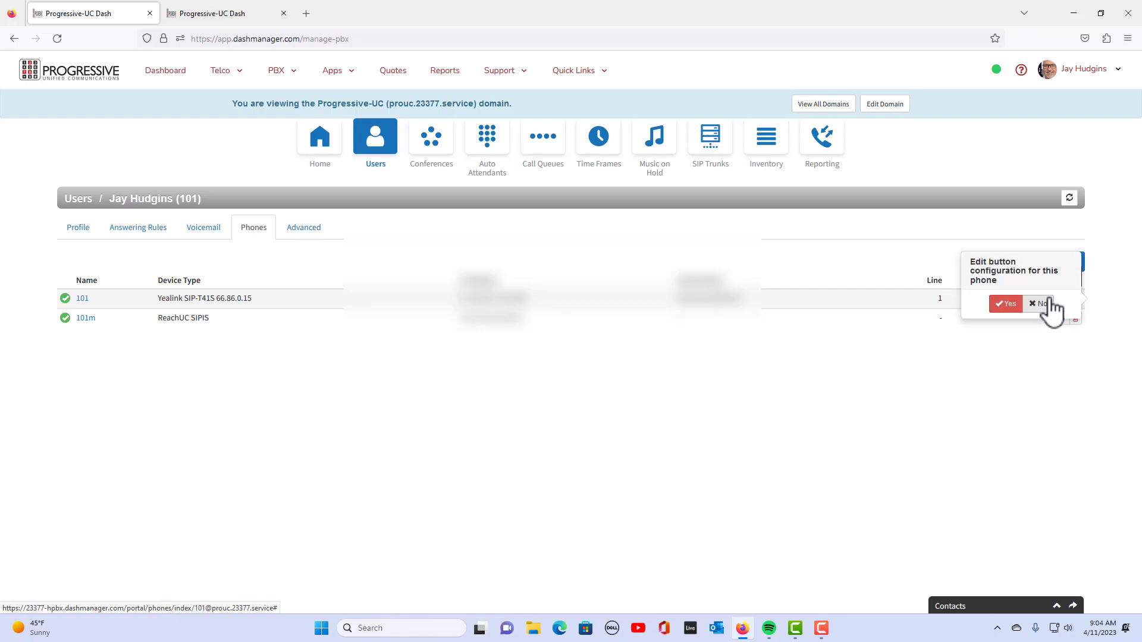
click(1006, 304)
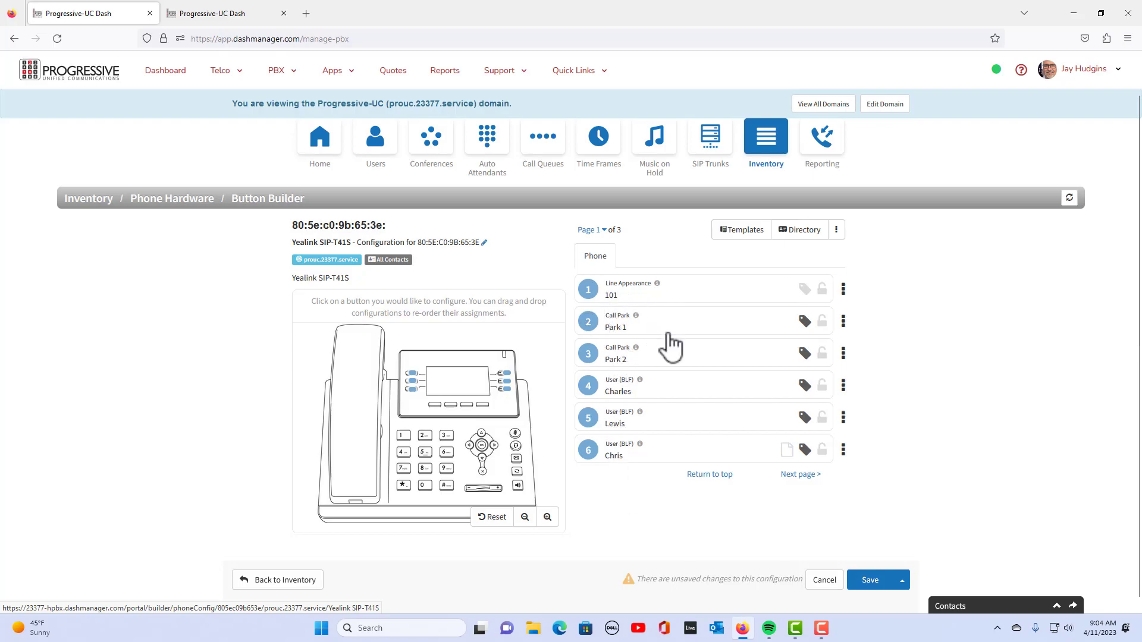
click(588, 322)
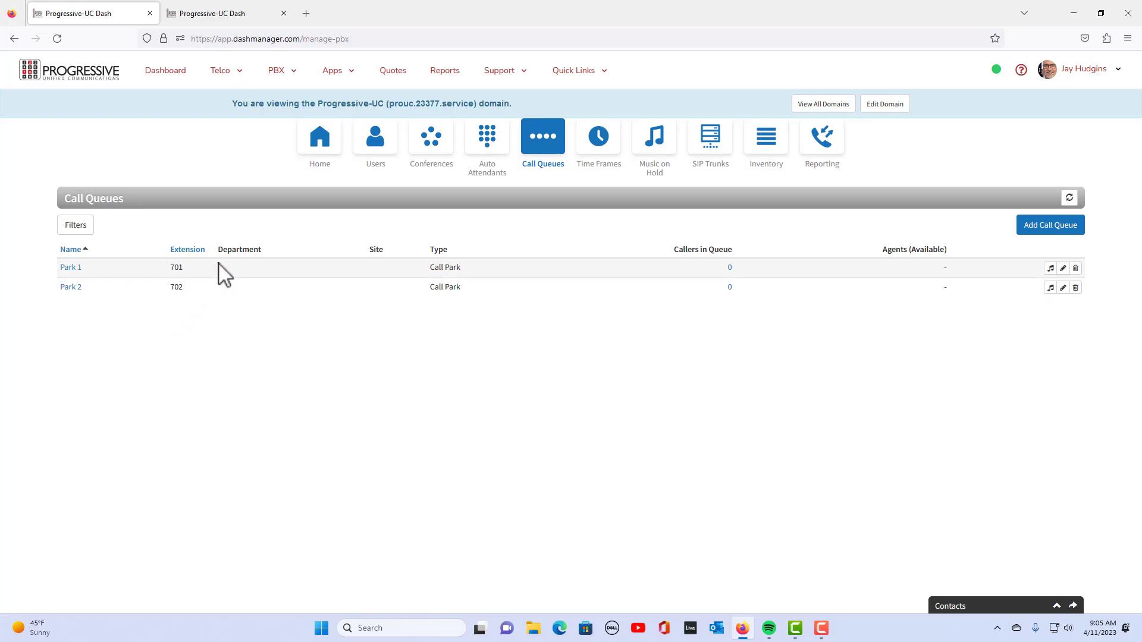
Create a Call Park type queue named 'Park 3' with extension 703.
click(1043, 225)
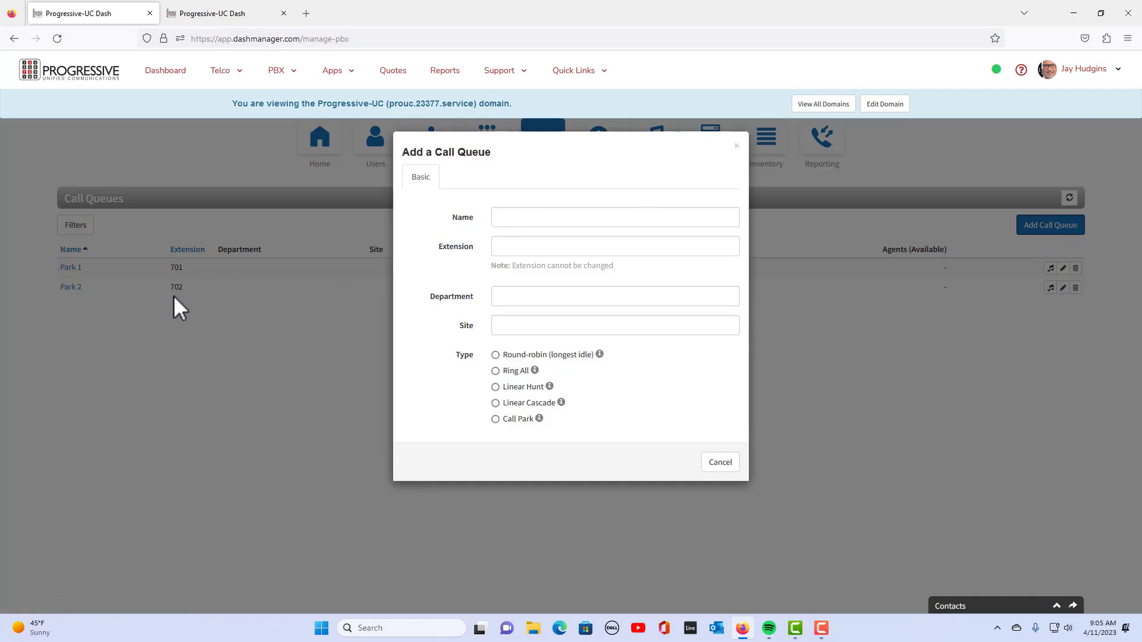
click(511, 217)
text(Park 3)
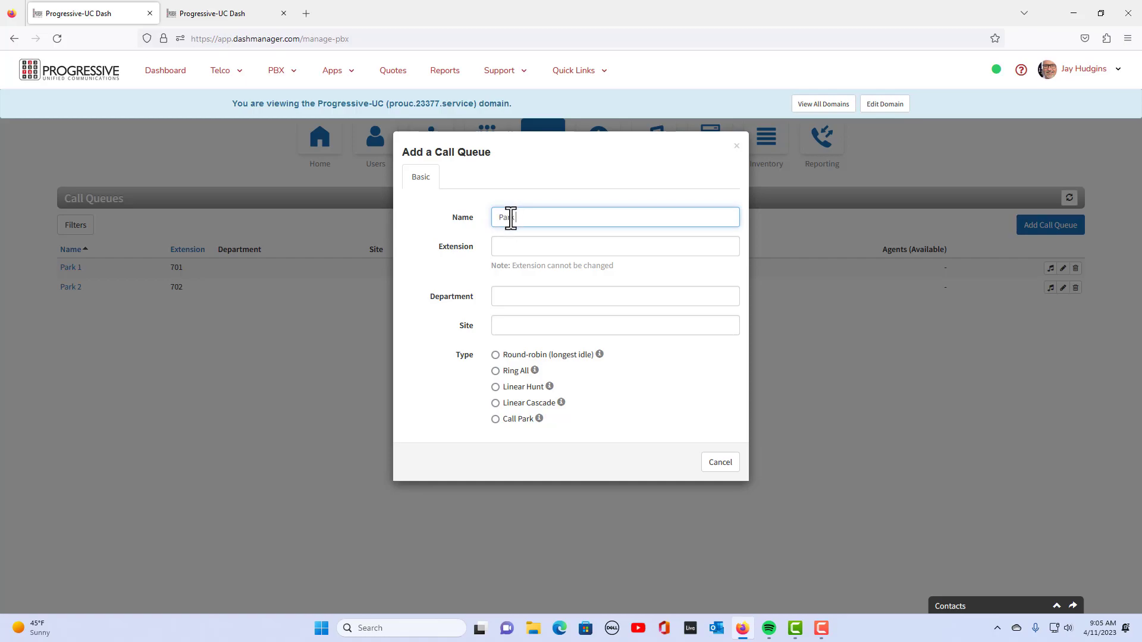
click(508, 252)
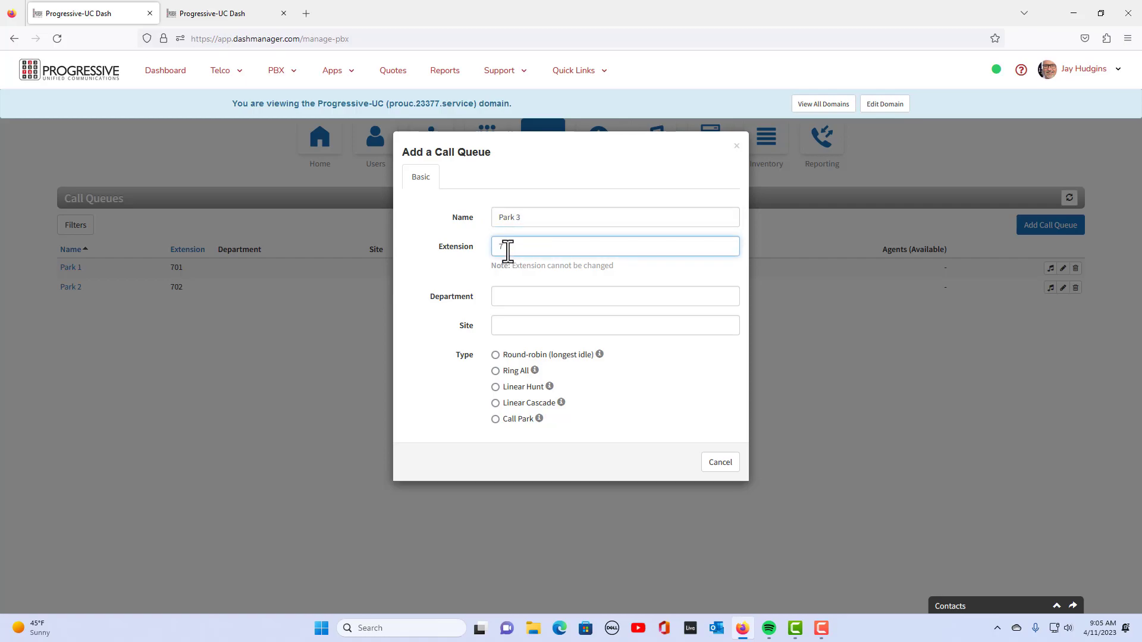
text(0)
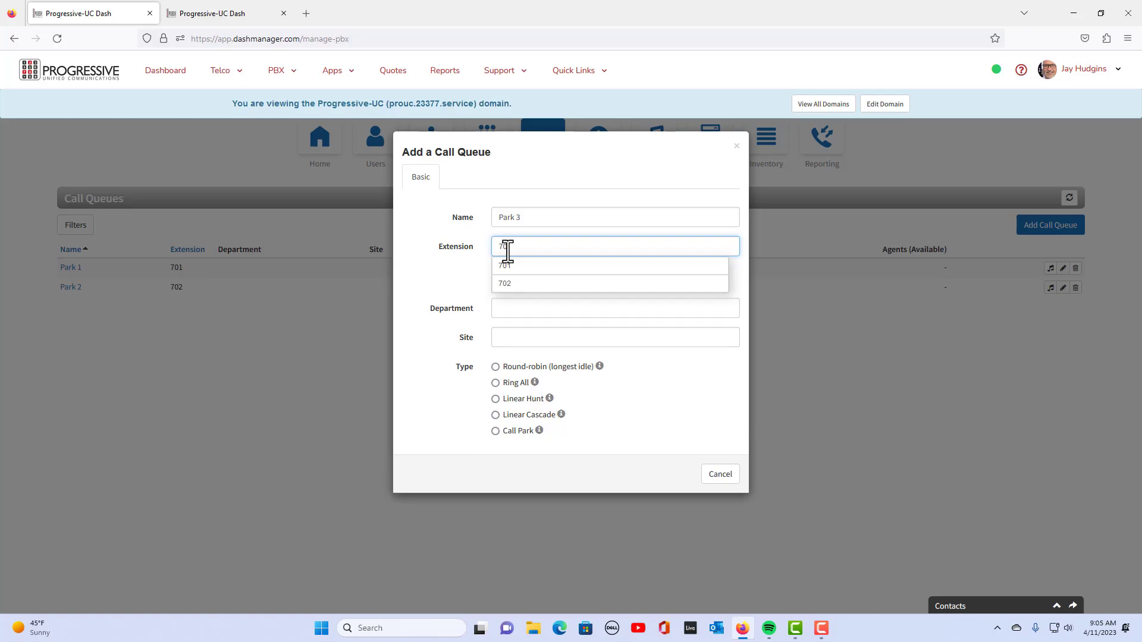
text(3)
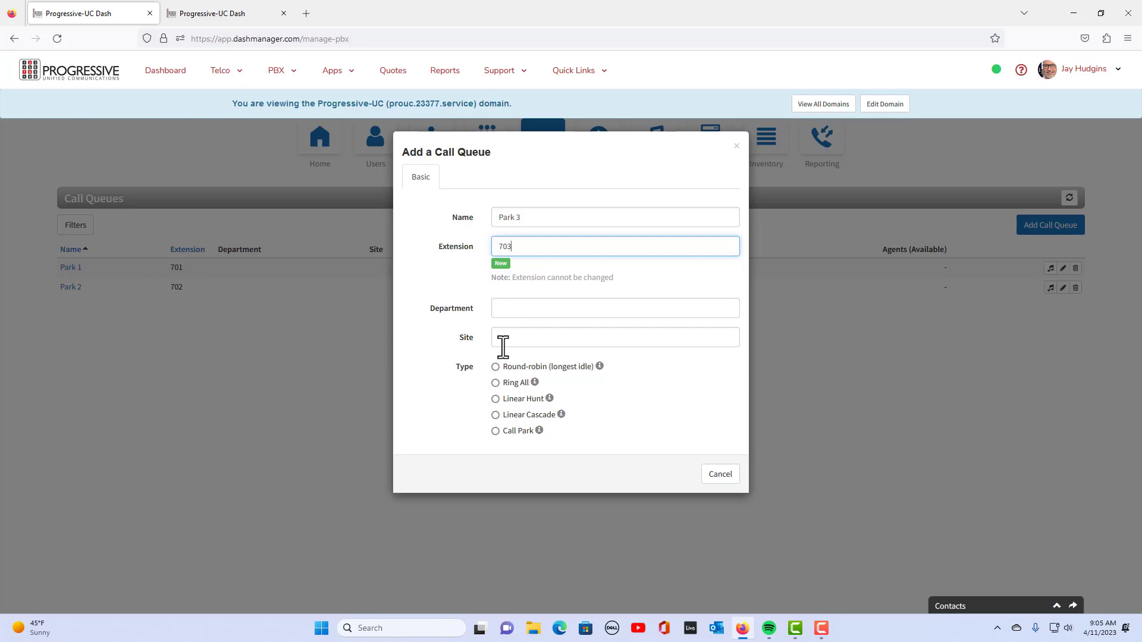
click(496, 433)
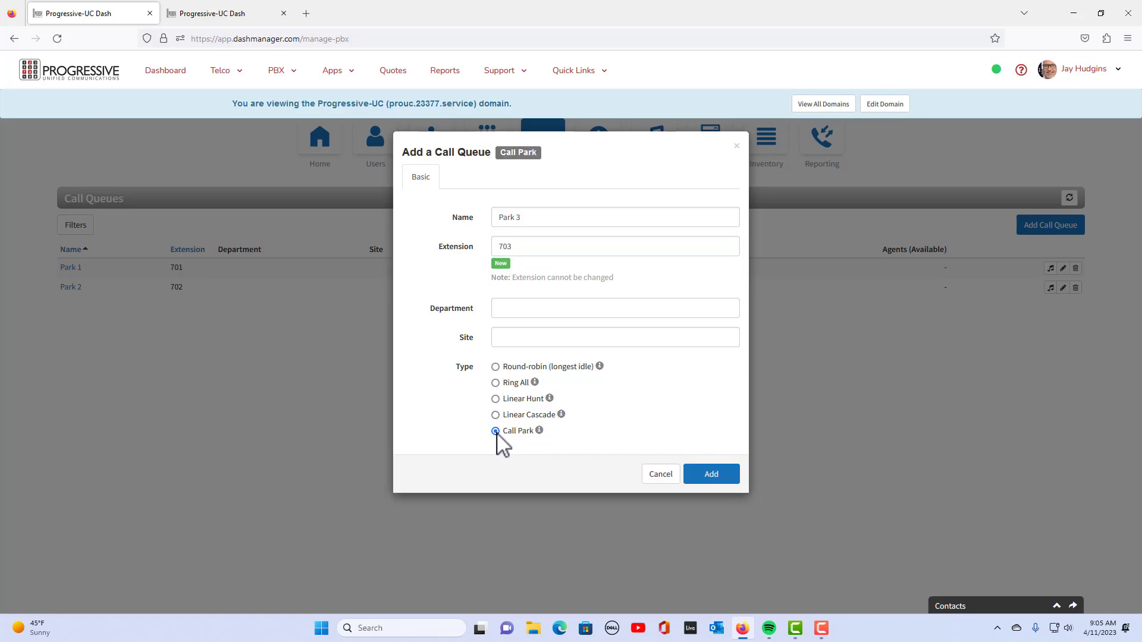
click(719, 478)
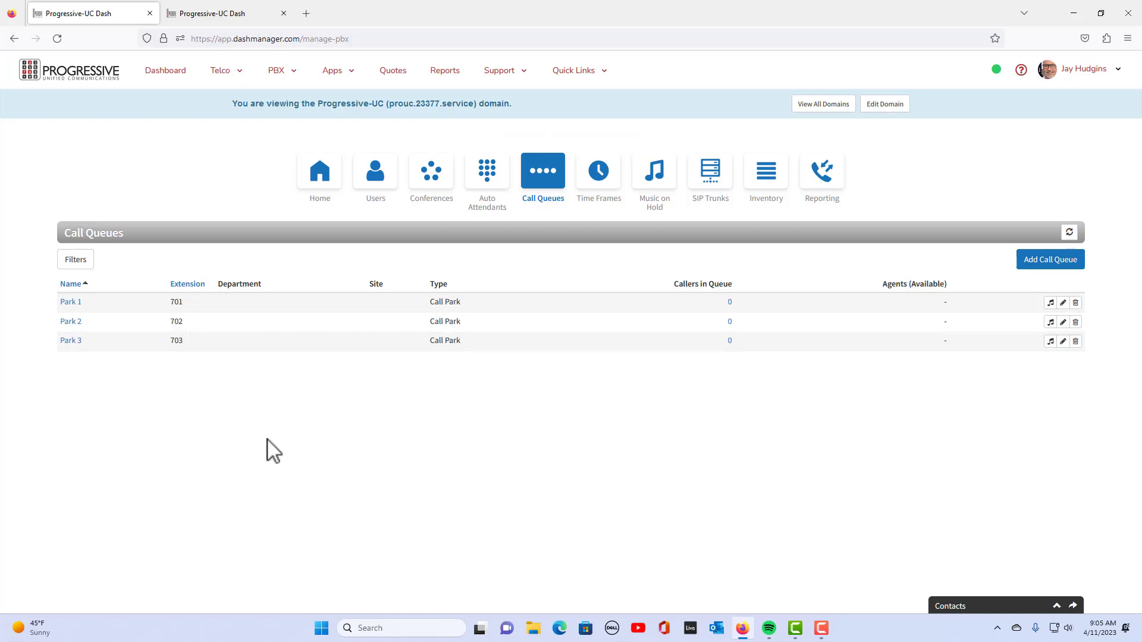
Reopen the Yealink phone's Button Builder for user 101, found on Users page 2.
click(379, 185)
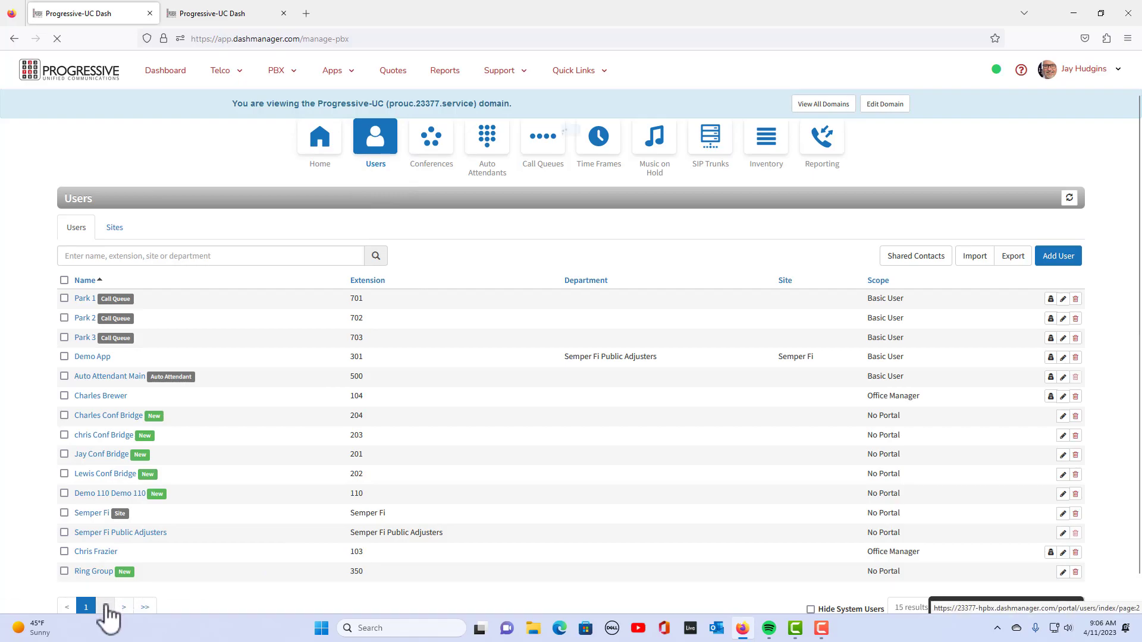
click(105, 608)
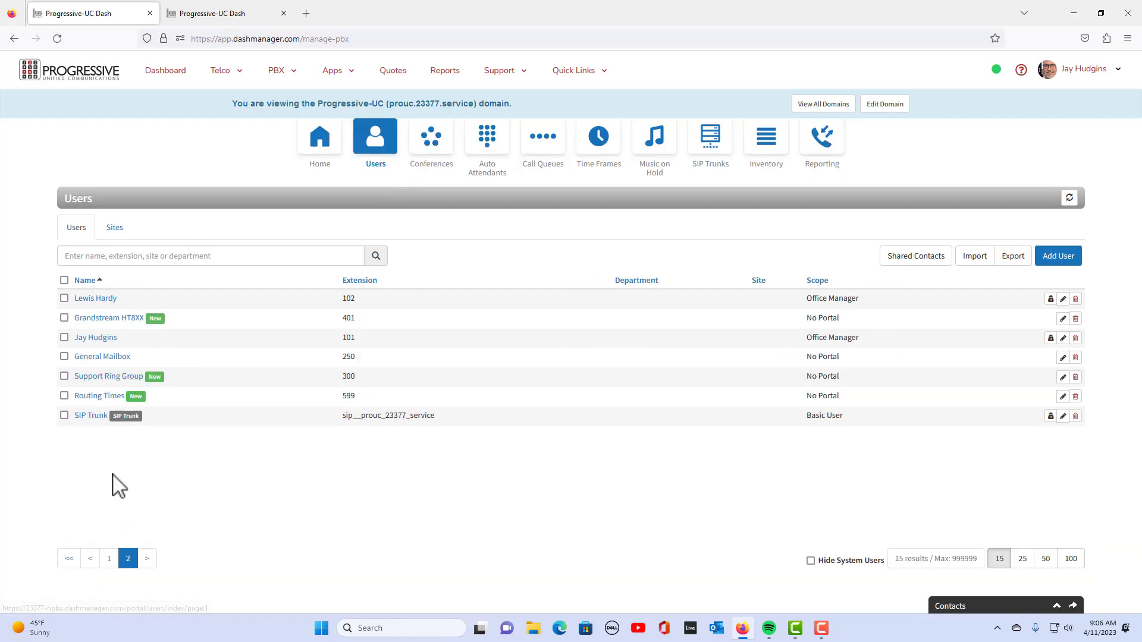
click(98, 338)
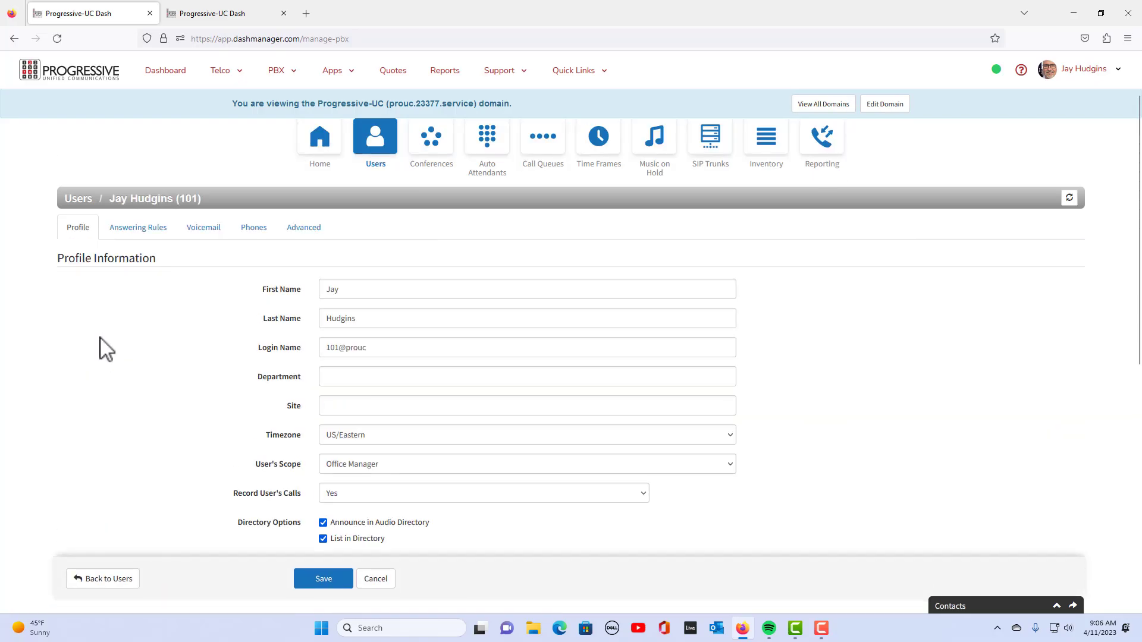
click(257, 230)
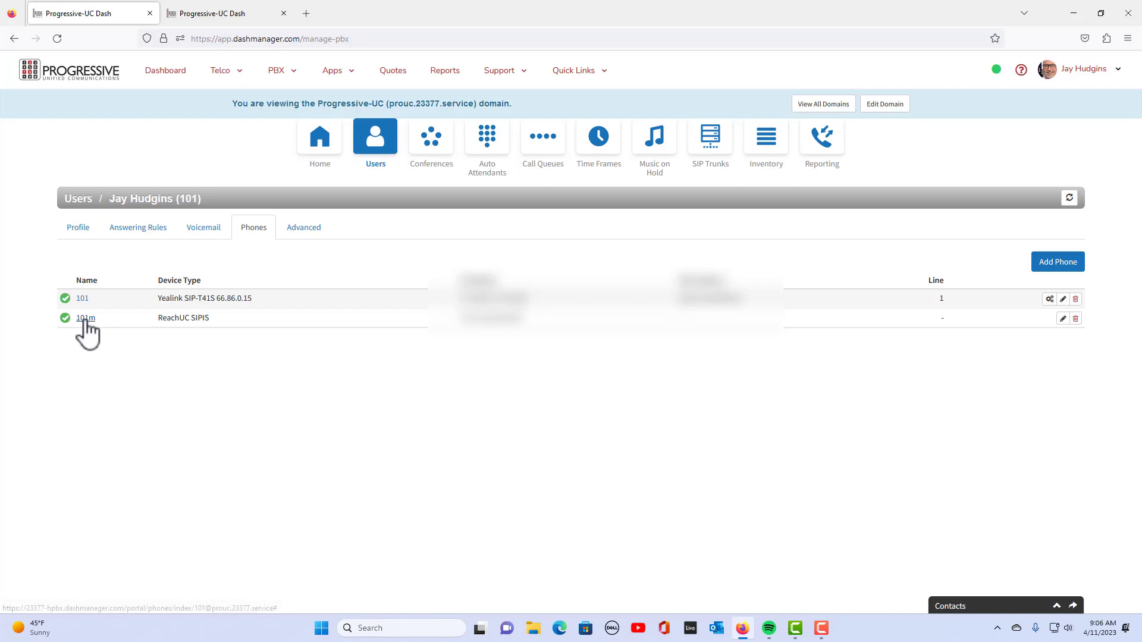
click(1050, 301)
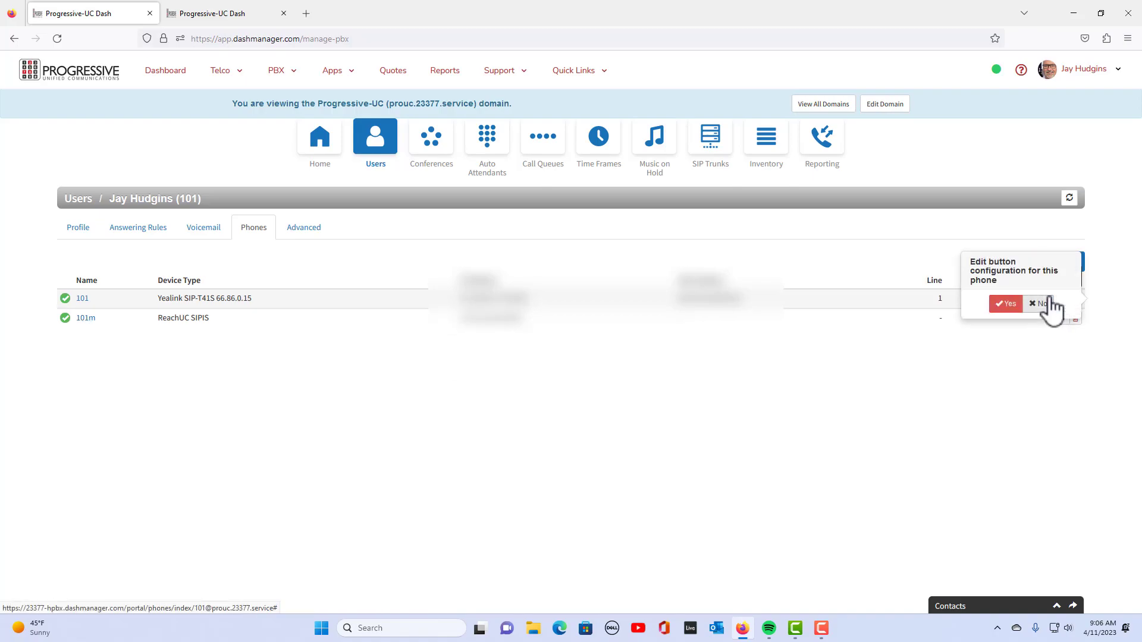
click(1049, 307)
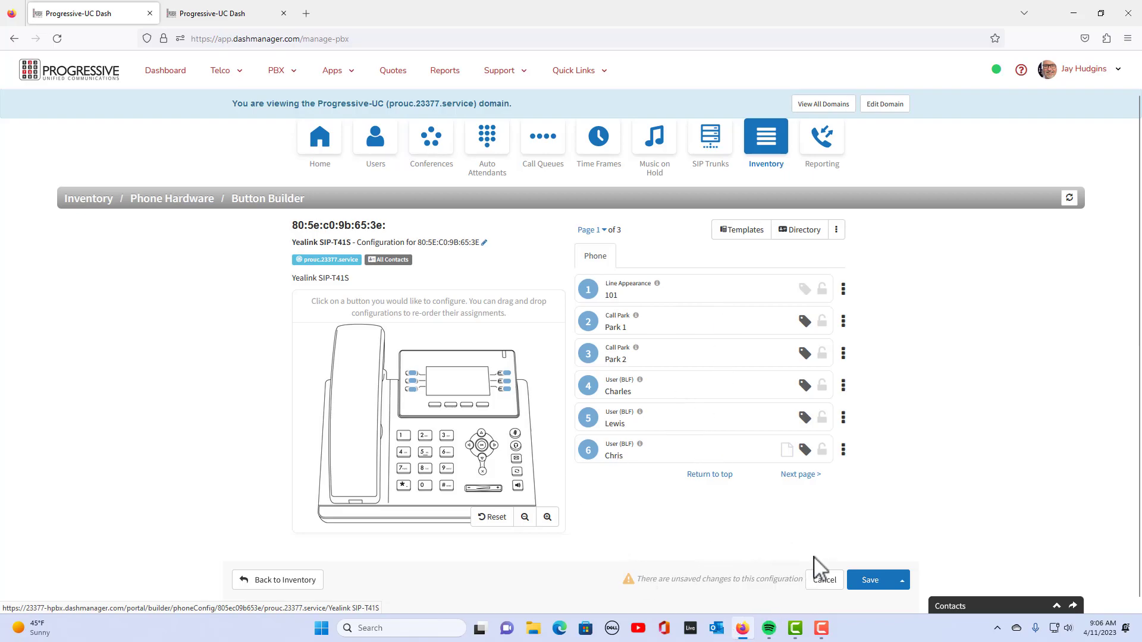
Set page-2 button 7 to Call Park target 703, labelled 'Park 3', and save.
click(794, 474)
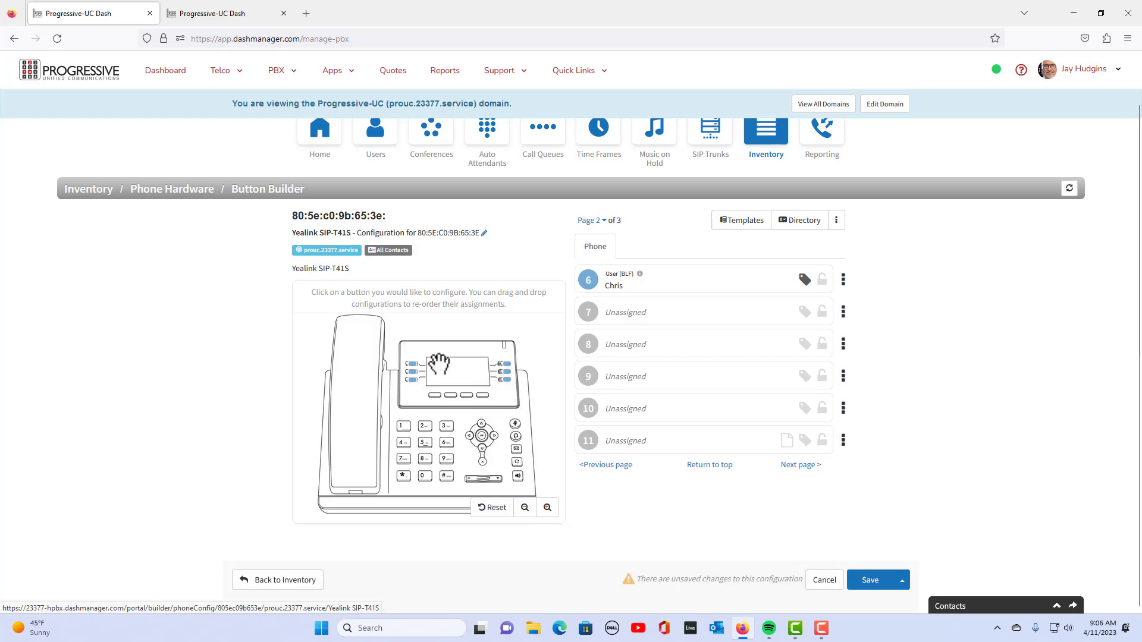
click(589, 314)
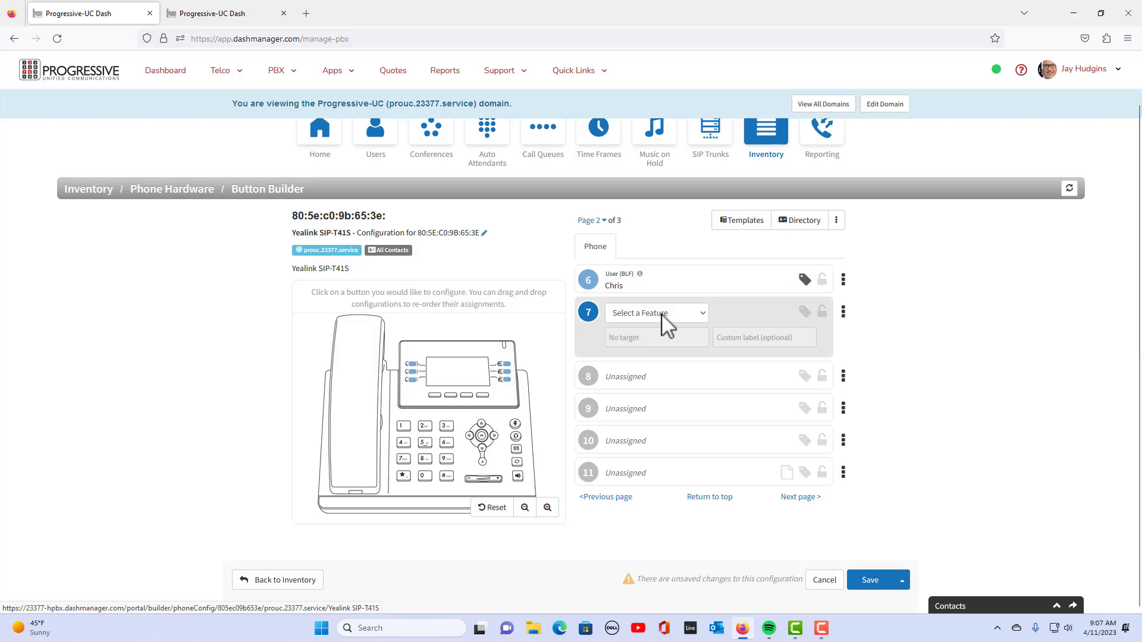
click(696, 319)
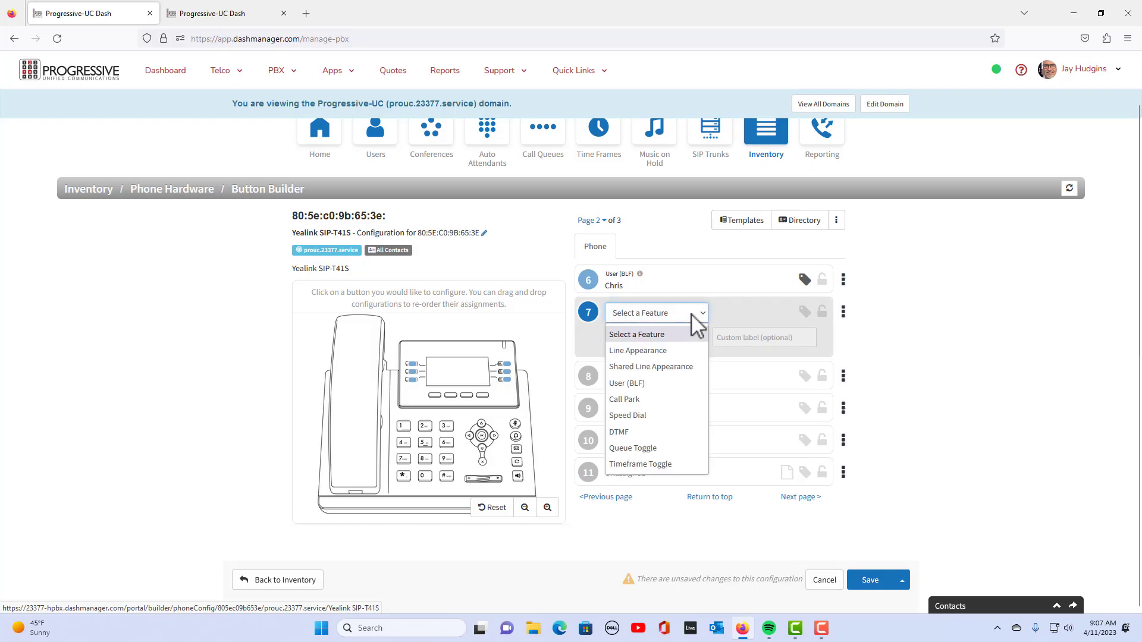
click(629, 400)
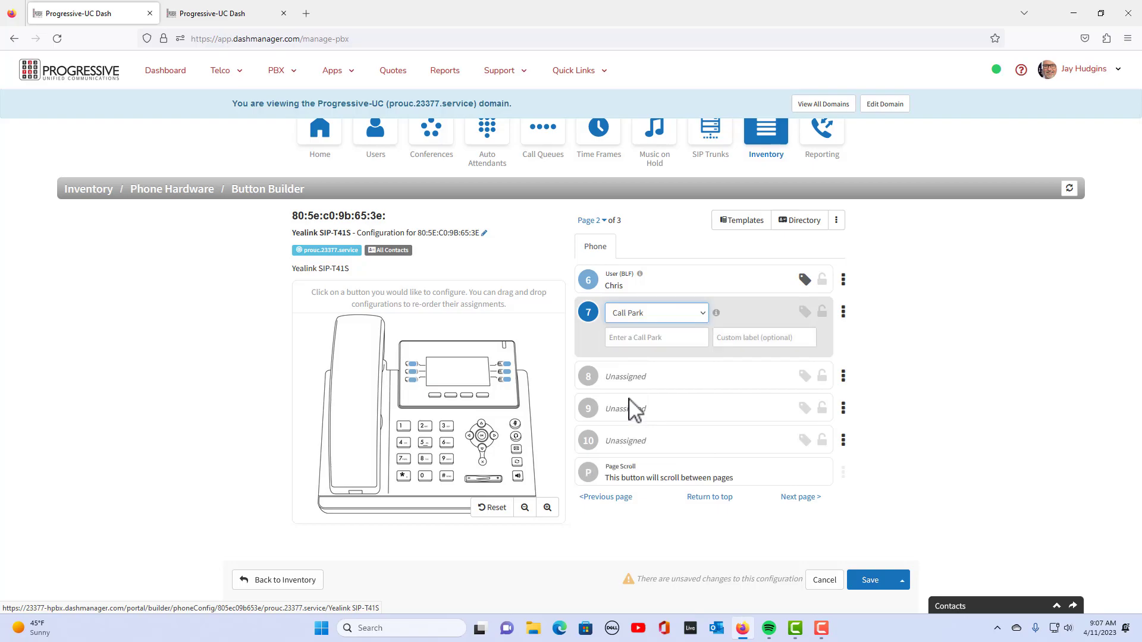
click(617, 337)
text(7)
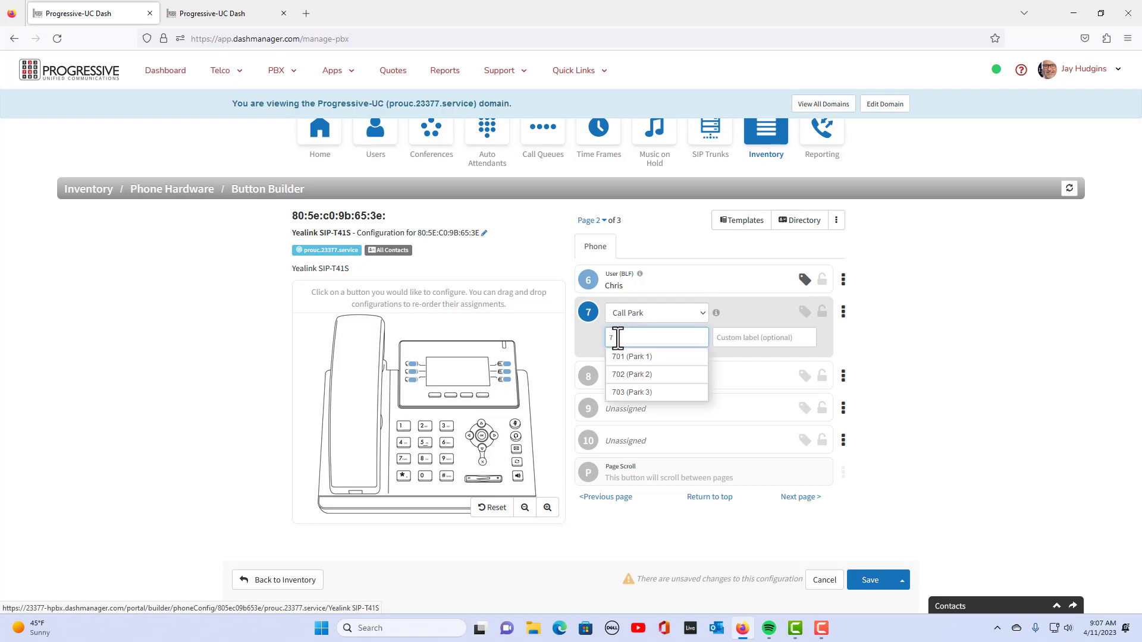
click(626, 397)
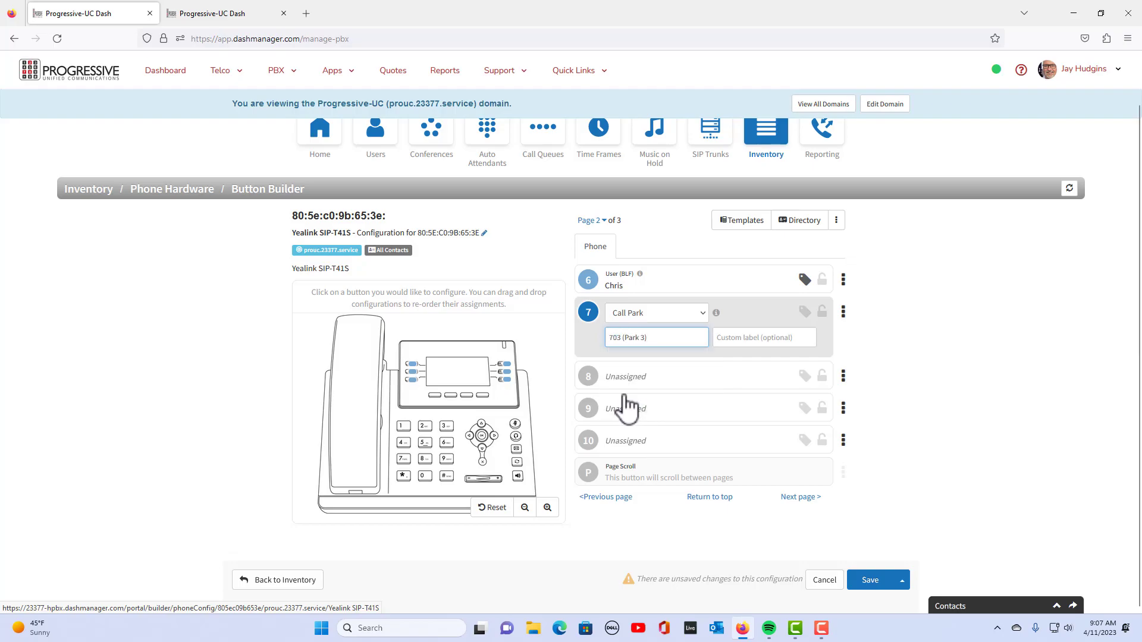
click(738, 339)
text(Pa)
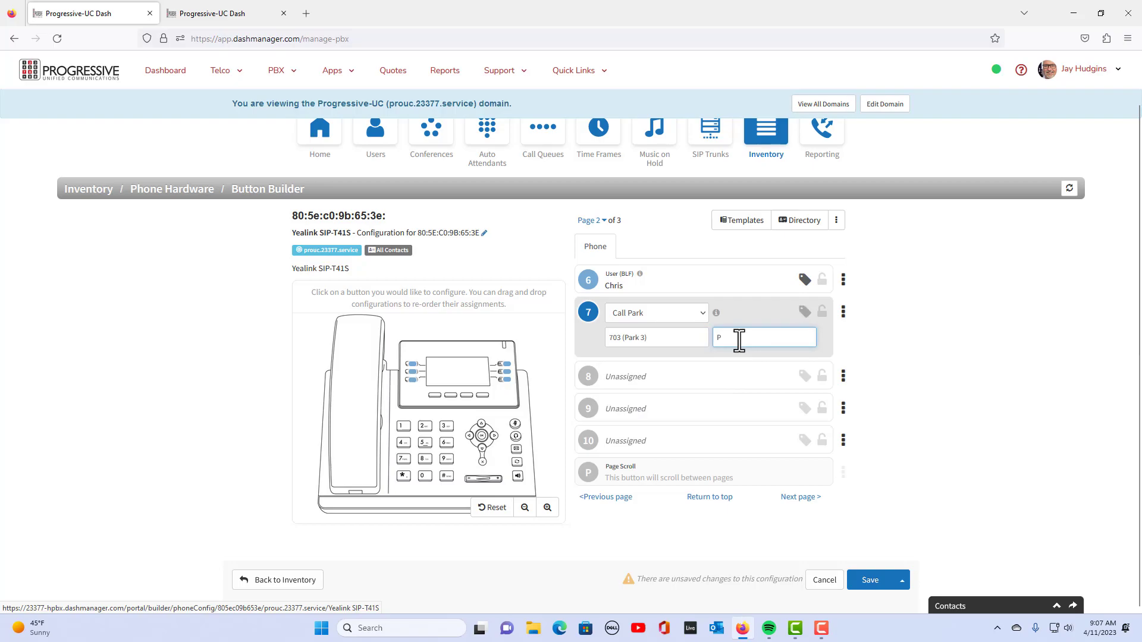
text(rk 3)
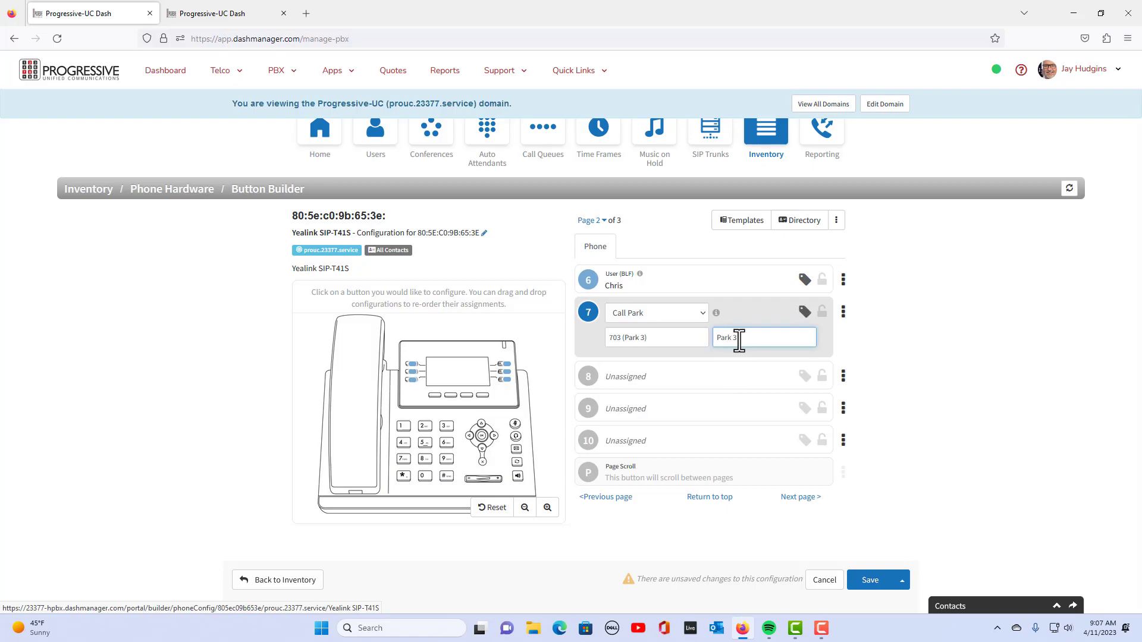
click(867, 581)
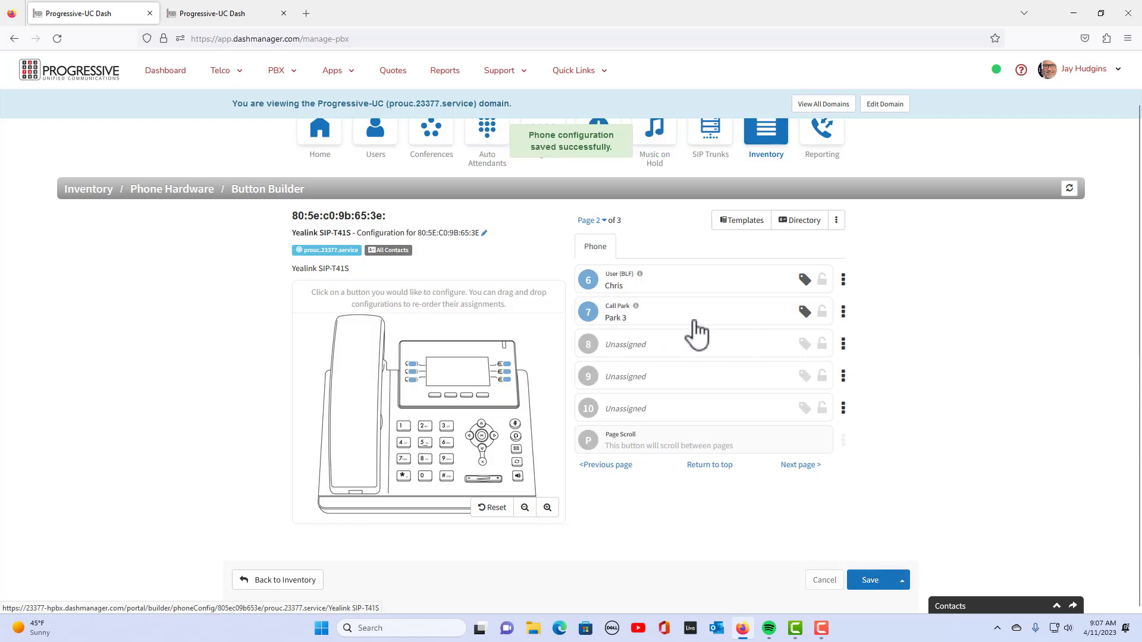
click(801, 465)
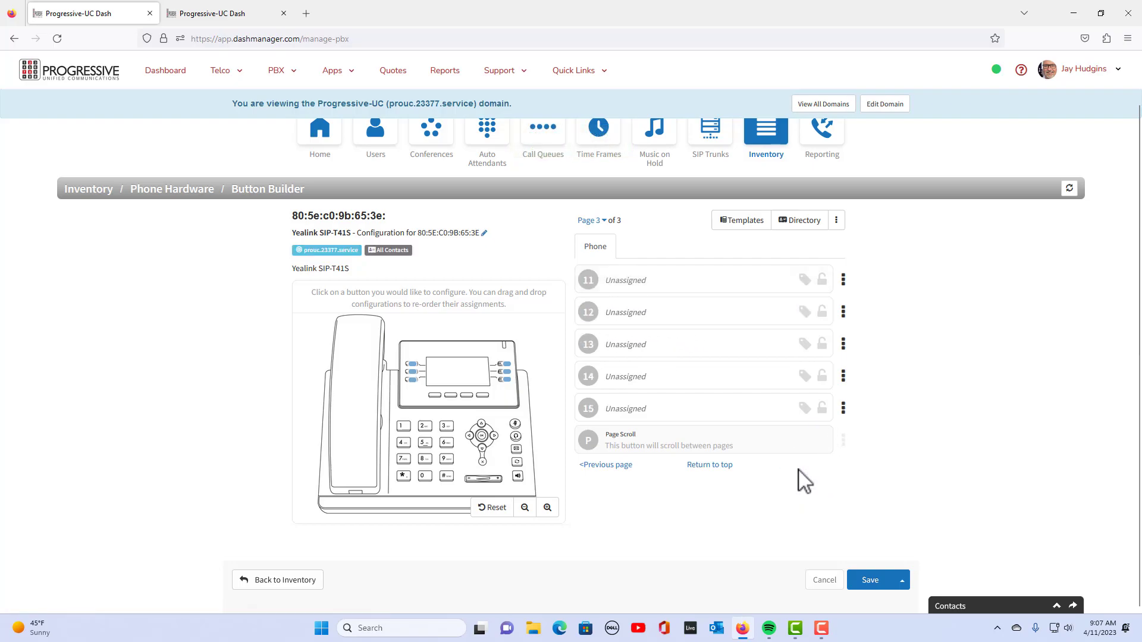
click(607, 465)
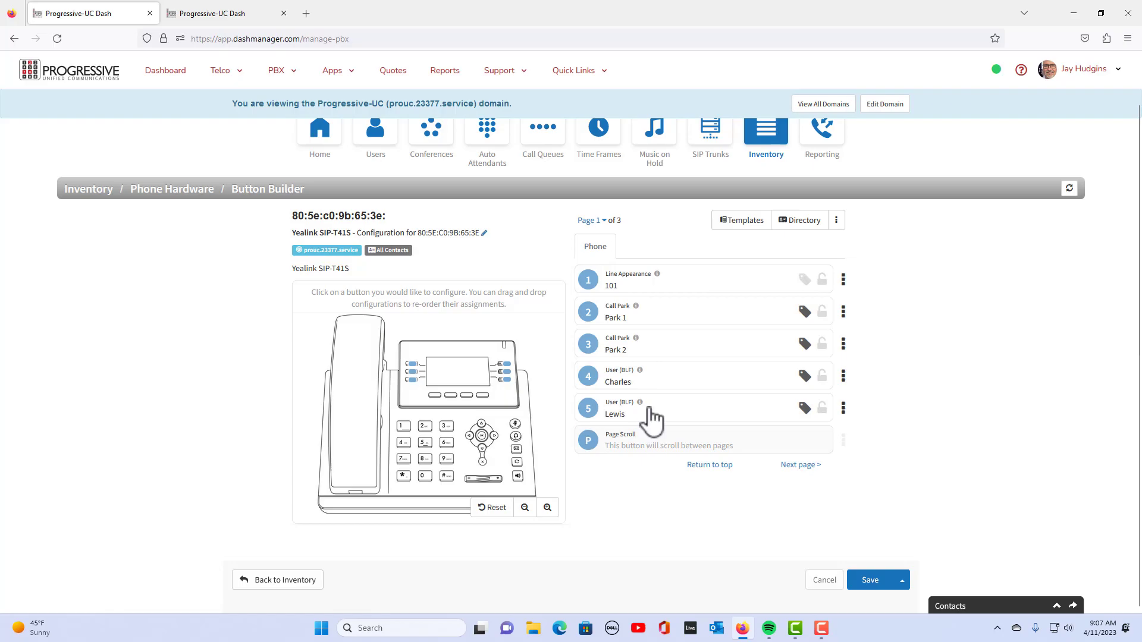